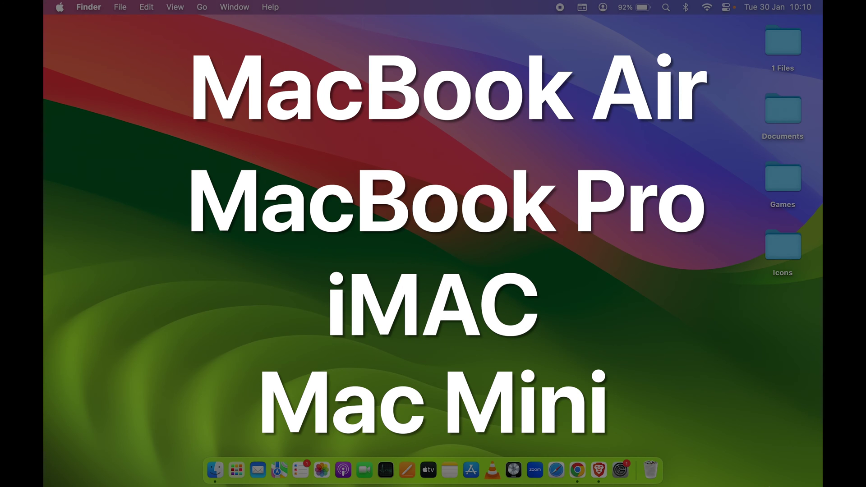
# Create a new desktop folder, keeping its default name 'untitled folder'
pyautogui.press('super+shift+n')
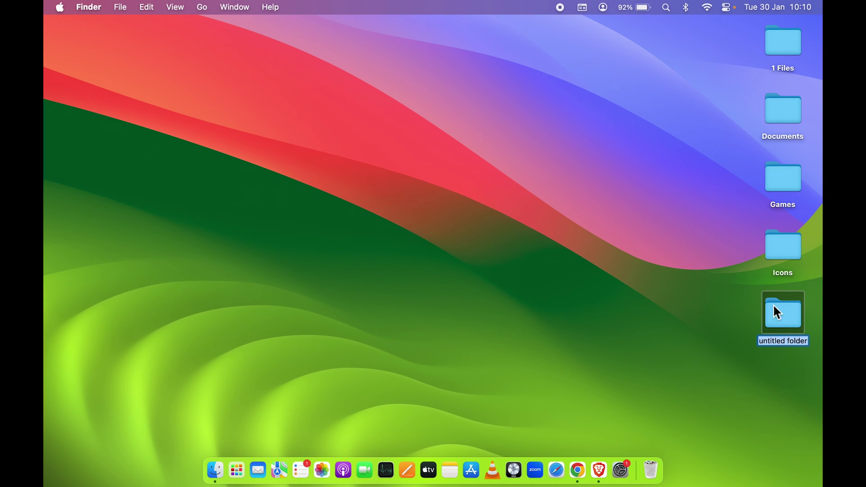
pyautogui.click(726, 280)
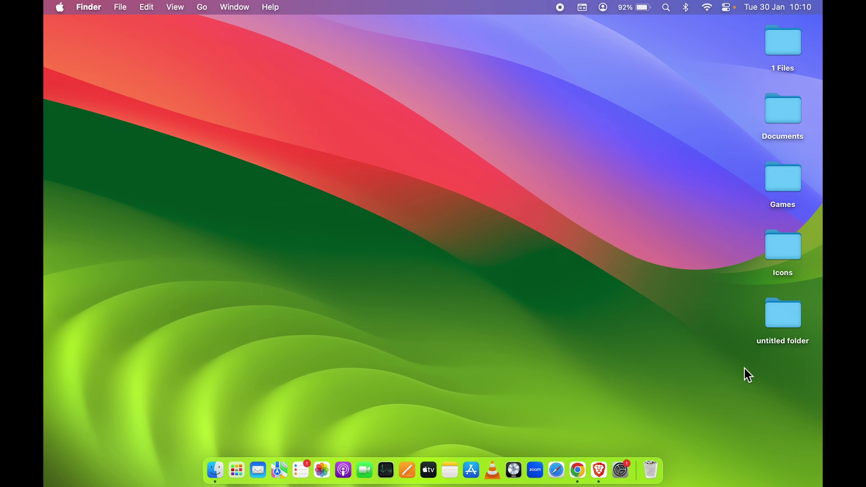
# Google 'icons for mac' and open the macOSicons website, dismissing its announcement
pyautogui.click(581, 479)
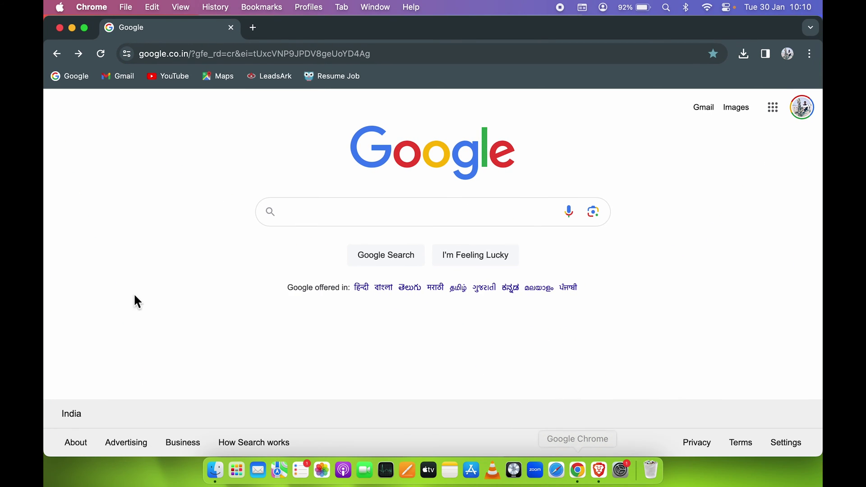
pyautogui.write('icons')
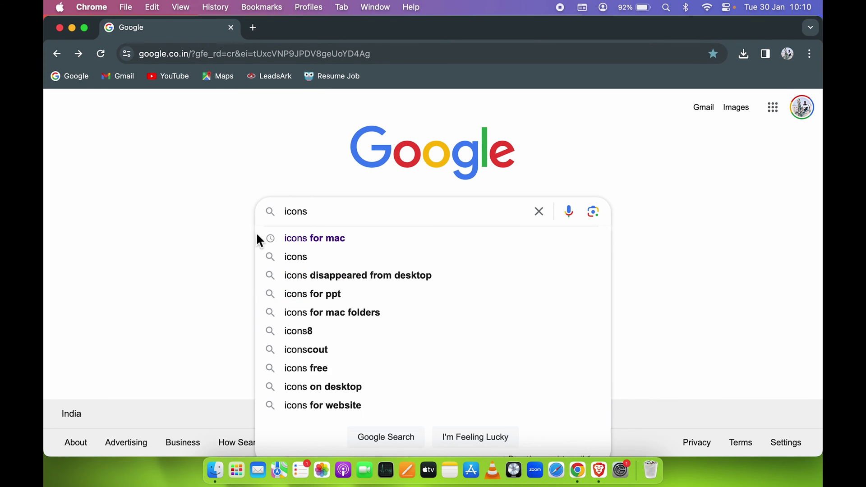
pyautogui.click(306, 238)
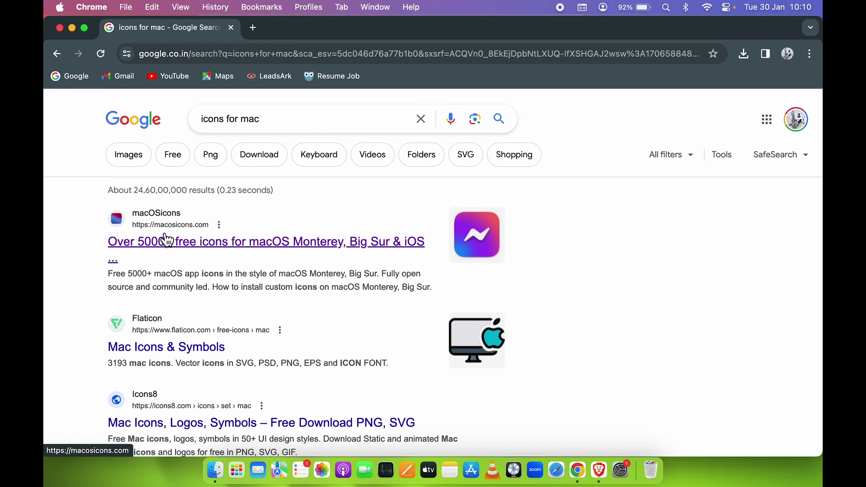
pyautogui.click(190, 242)
pyautogui.click(803, 387)
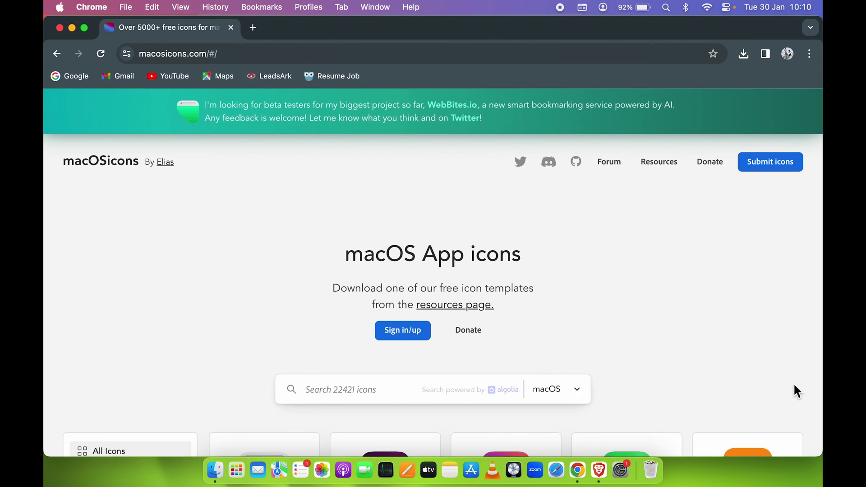
pyautogui.scroll(-3, 260, 368)
pyautogui.scroll(-10, 260, 370)
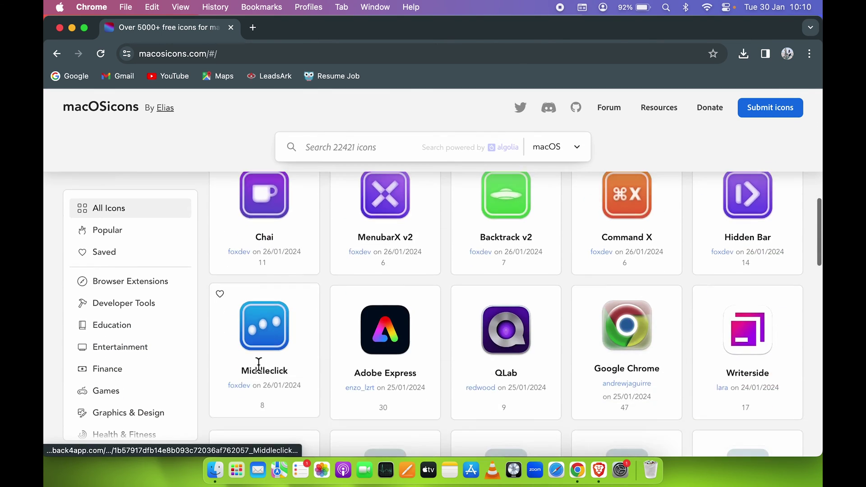
pyautogui.scroll(10, 262, 371)
pyautogui.scroll(2, 263, 372)
# Search macOSicons for 'photos' and download the camera-badge Photos .icns icon
pyautogui.click(345, 293)
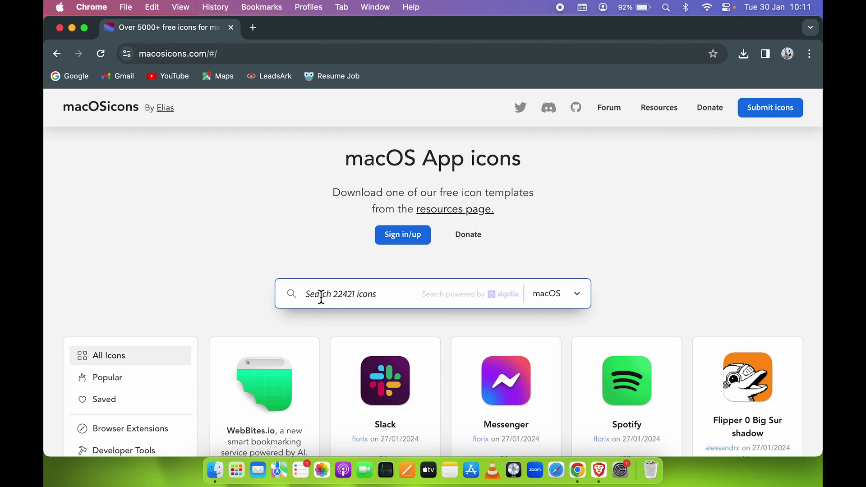
pyautogui.write('photos')
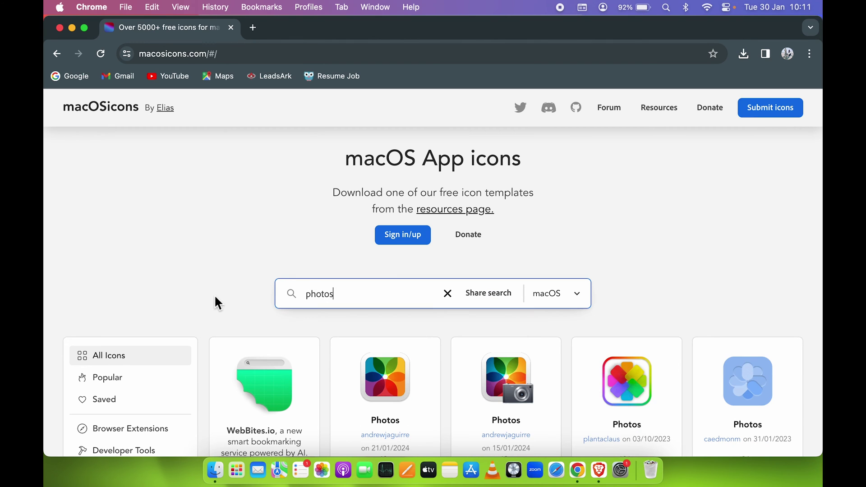
pyautogui.scroll(-1, 252, 316)
pyautogui.scroll(-3, 252, 316)
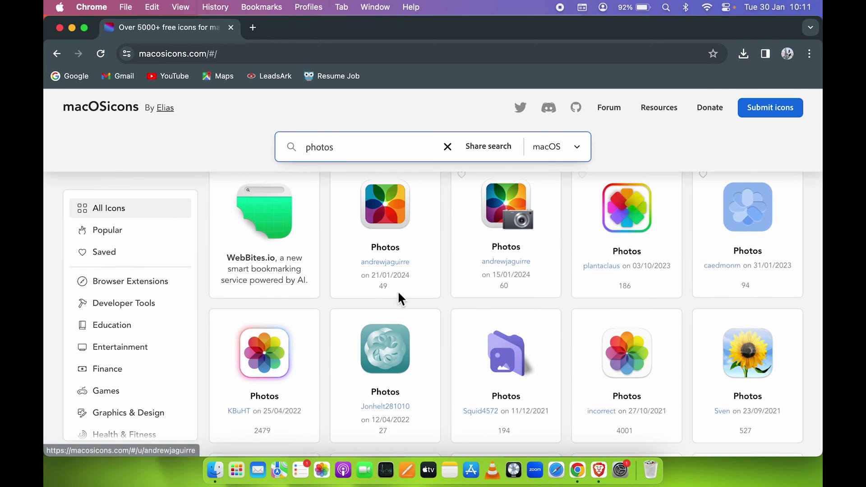
pyautogui.scroll(-6, 324, 350)
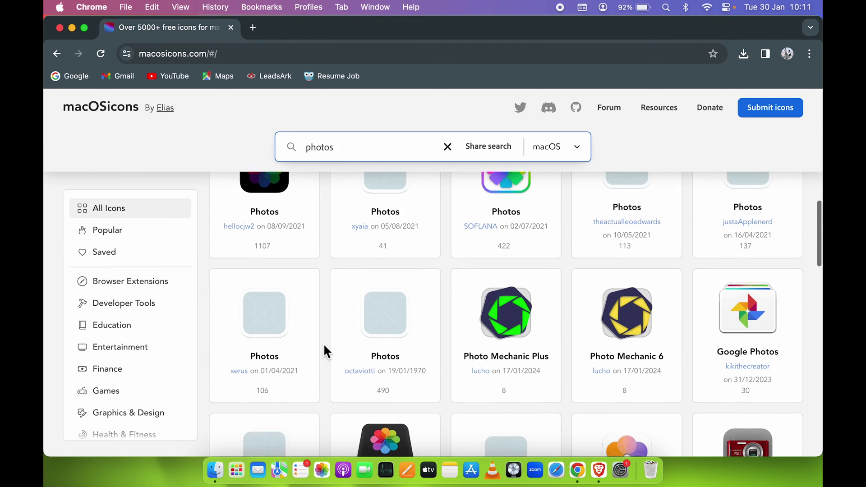
pyautogui.scroll(10, 345, 293)
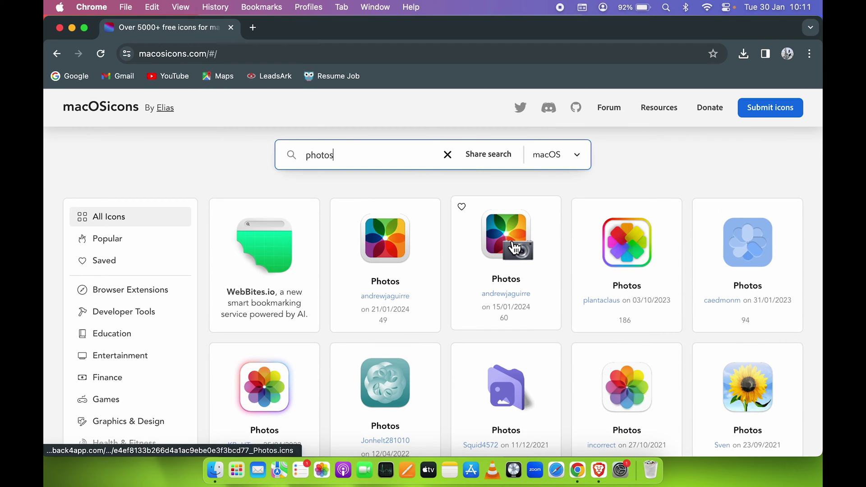
pyautogui.click(514, 248)
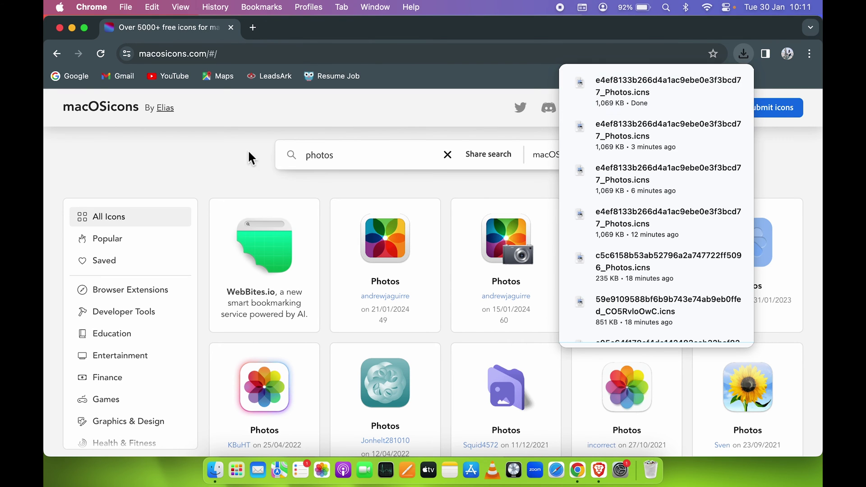
pyautogui.click(227, 154)
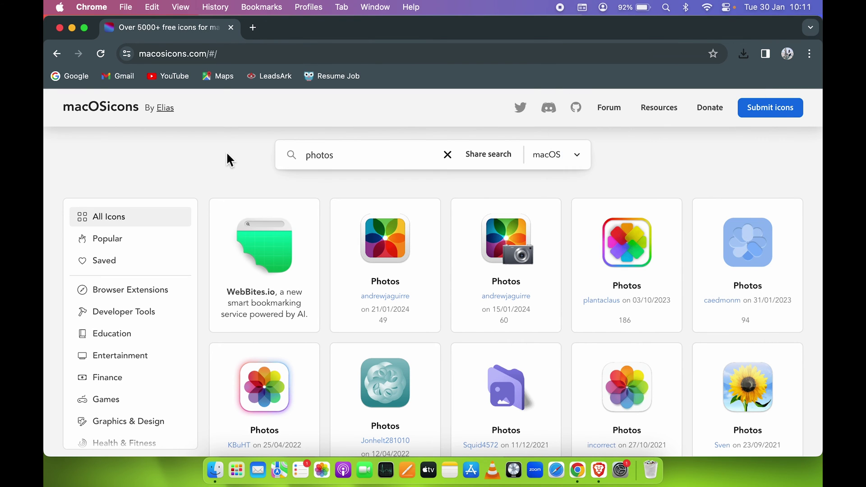
# Check the downloaded .icns file in the Finder Downloads folder
pyautogui.click(218, 477)
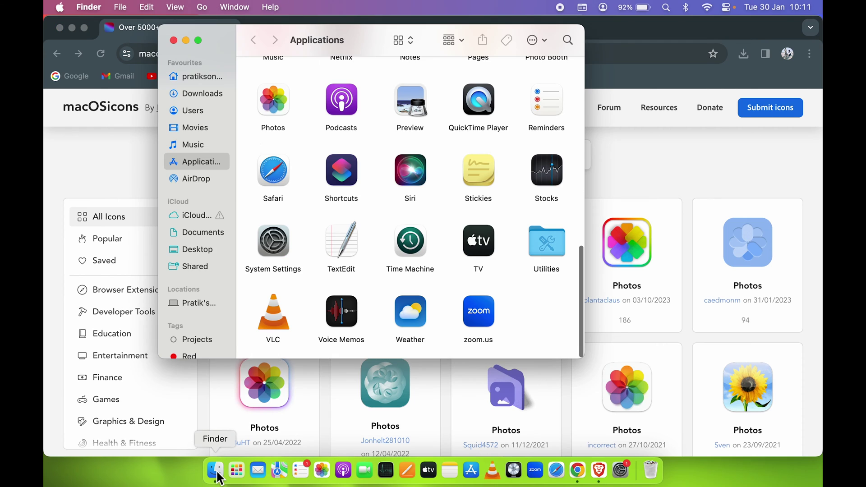
pyautogui.click(207, 95)
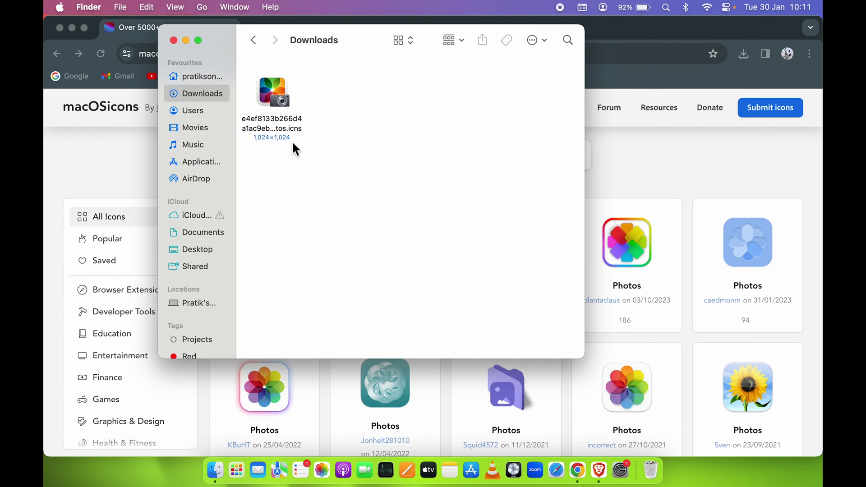
pyautogui.click(284, 102)
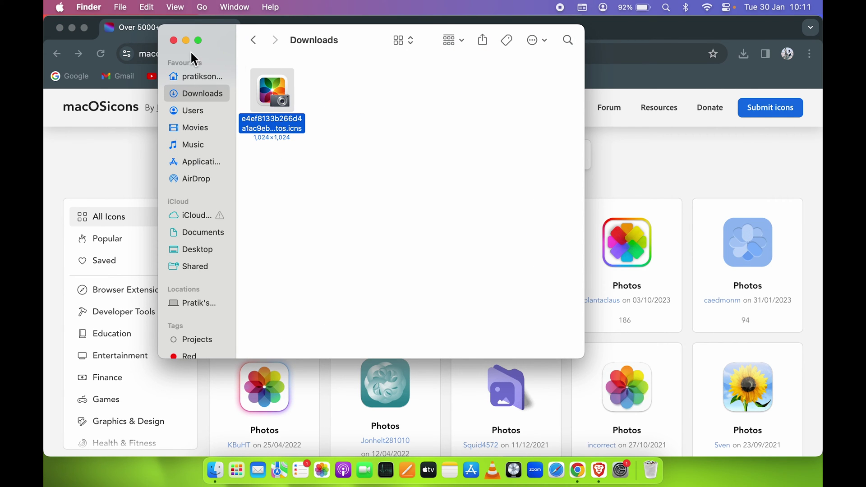
pyautogui.click(173, 41)
# Minimise Chrome and open the desktop Icons folder with its six .icns files
pyautogui.click(72, 28)
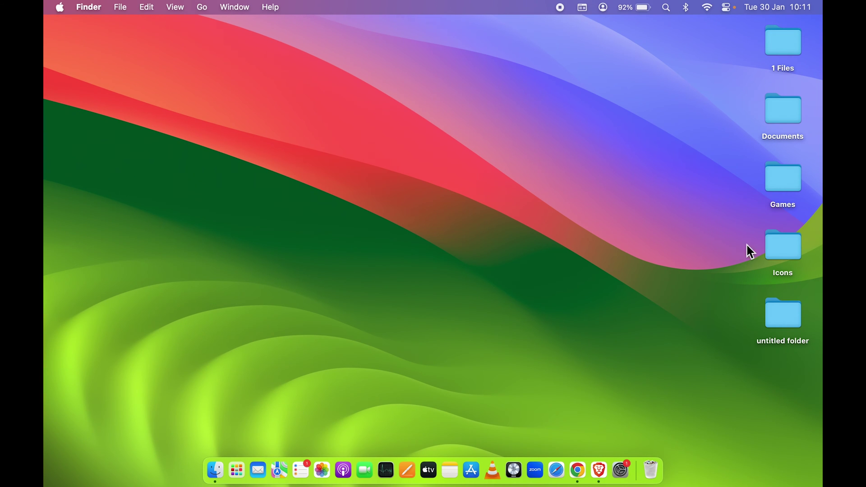
pyautogui.doubleClick(790, 246)
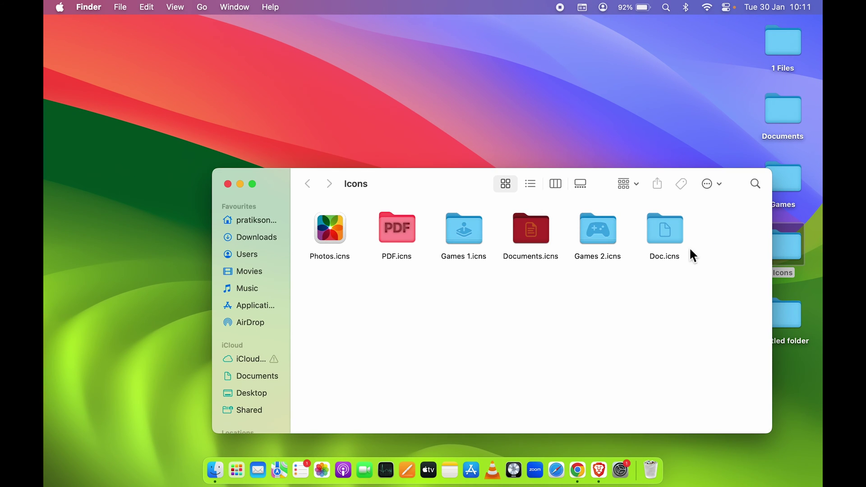
pyautogui.click(229, 185)
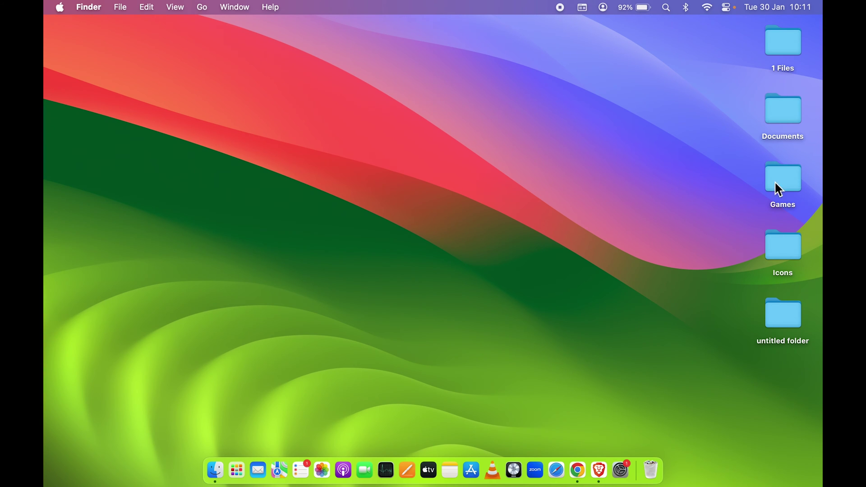
pyautogui.doubleClick(781, 248)
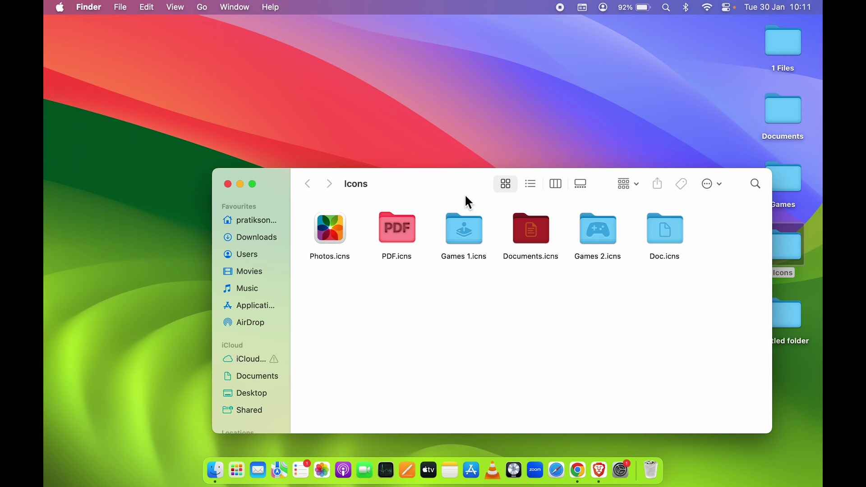
# Copy the Games 2.icns game-controller file, then close the Icons window
pyautogui.moveTo(459, 190); pyautogui.dragTo(306, 180)
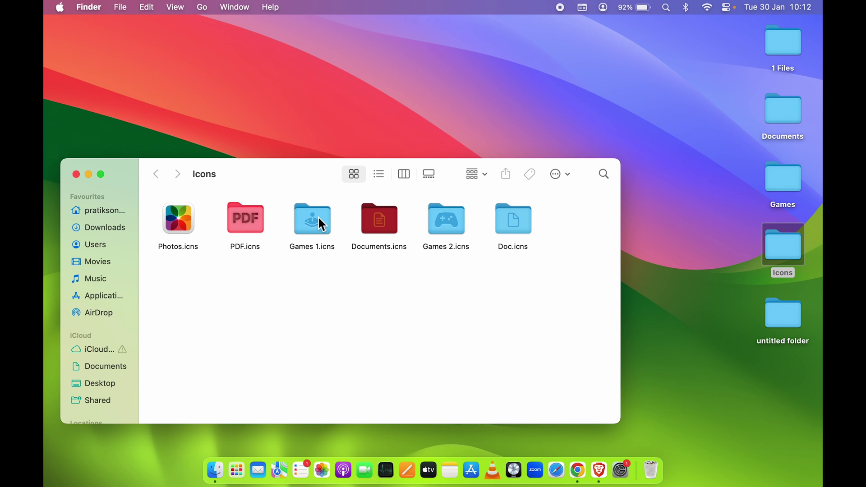
pyautogui.click(454, 229)
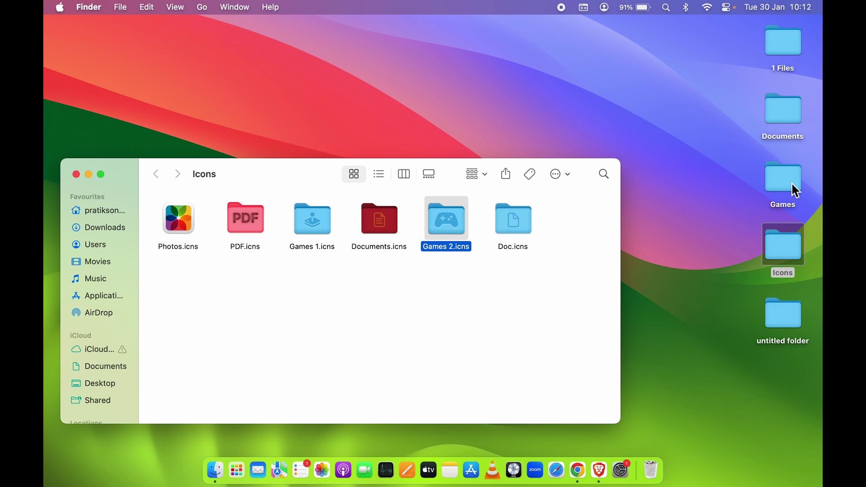
pyautogui.rightClick(447, 227)
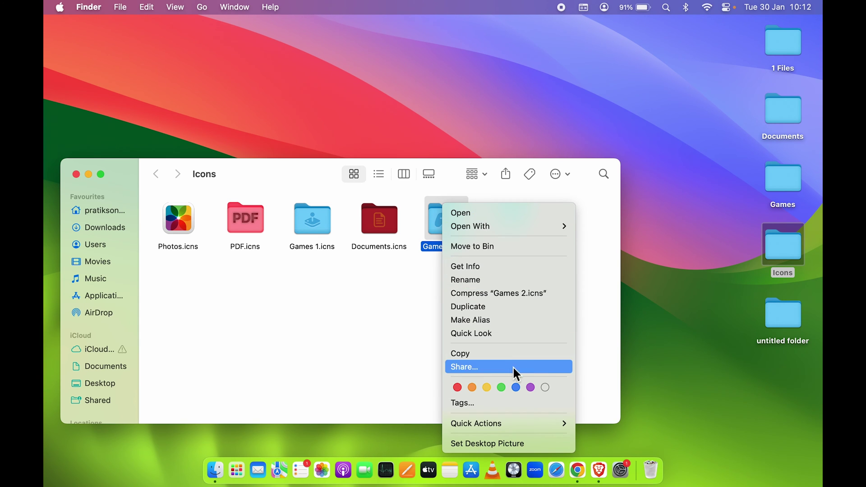
pyautogui.click(489, 354)
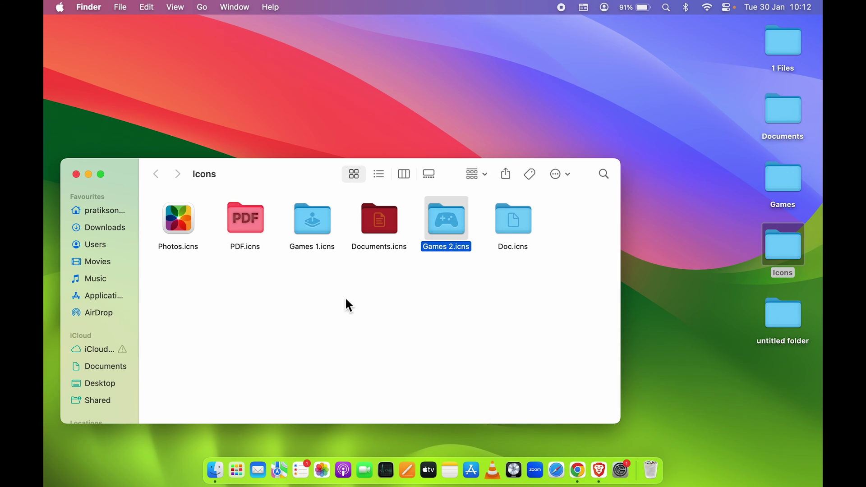
pyautogui.click(76, 174)
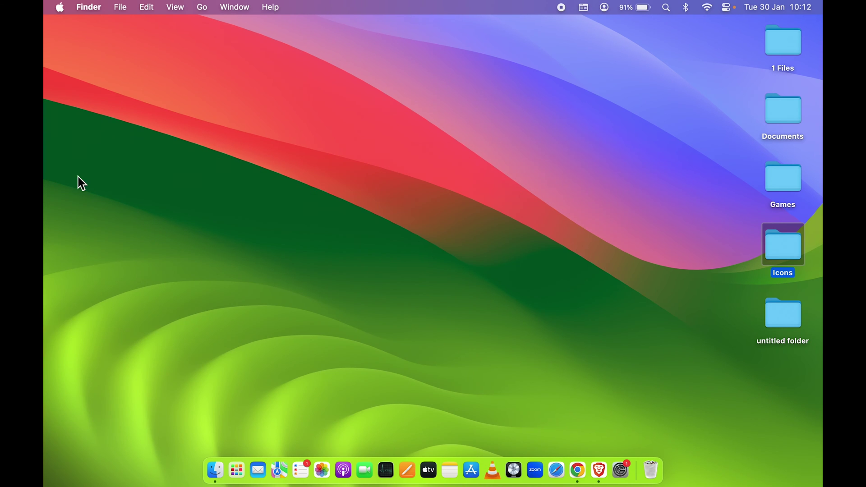
pyautogui.click(424, 238)
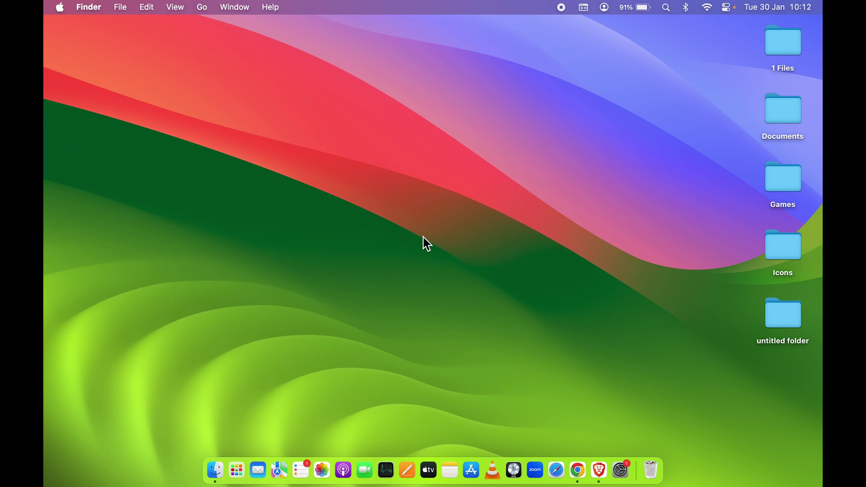
# Open Get Info for the desktop Games folder, centre it, and select its folder icon
pyautogui.click(786, 179)
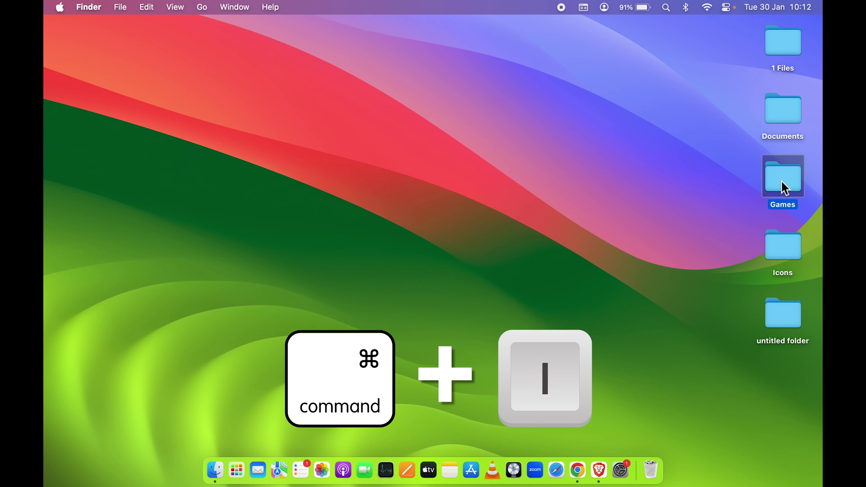
pyautogui.press('super+i')
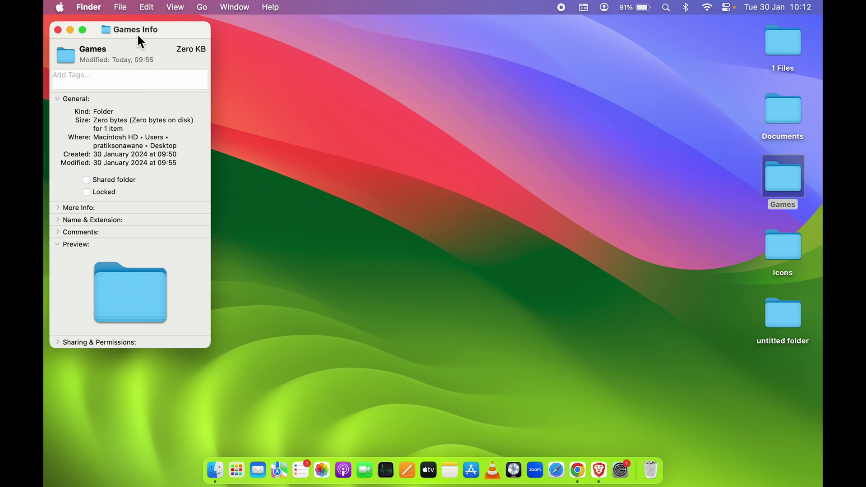
pyautogui.click(58, 30)
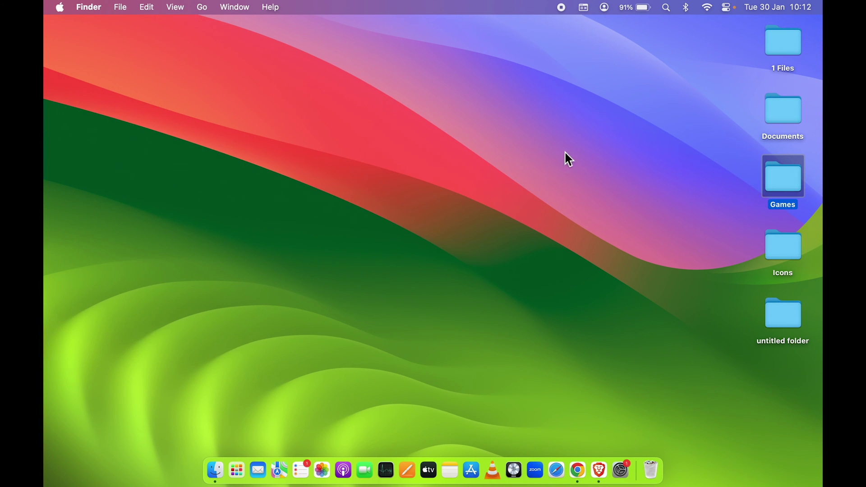
pyautogui.rightClick(781, 181)
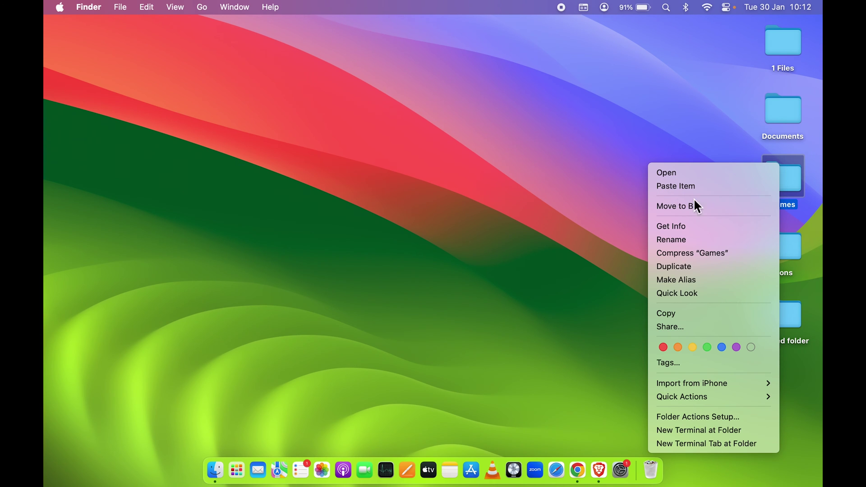
pyautogui.click(696, 225)
pyautogui.moveTo(152, 28); pyautogui.dragTo(443, 66)
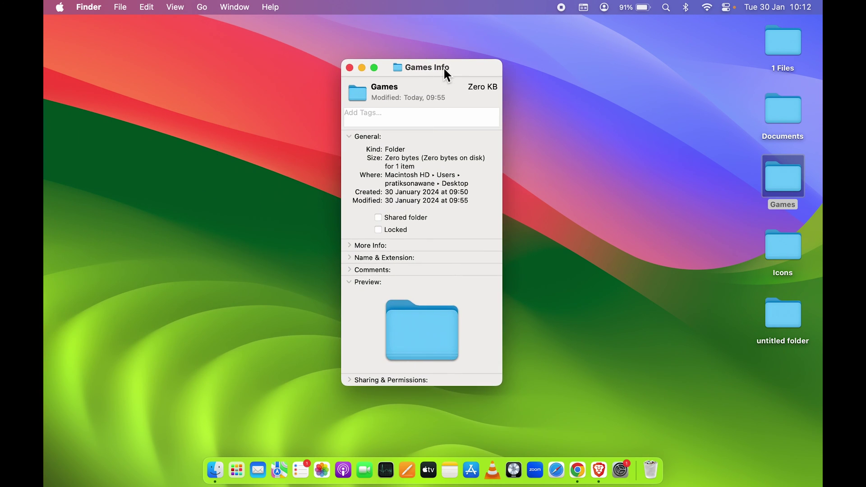
pyautogui.click(355, 88)
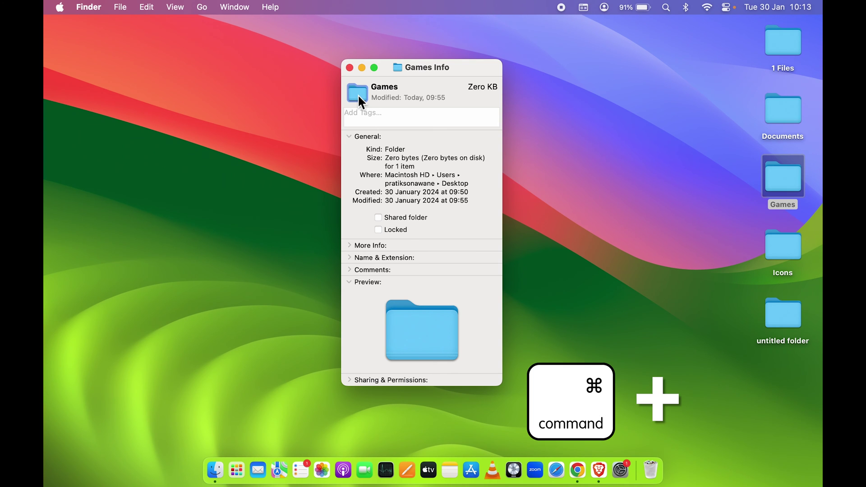
# Paste the game-controller icon onto Games, close its Info window, and deselect it
pyautogui.press('super+v')
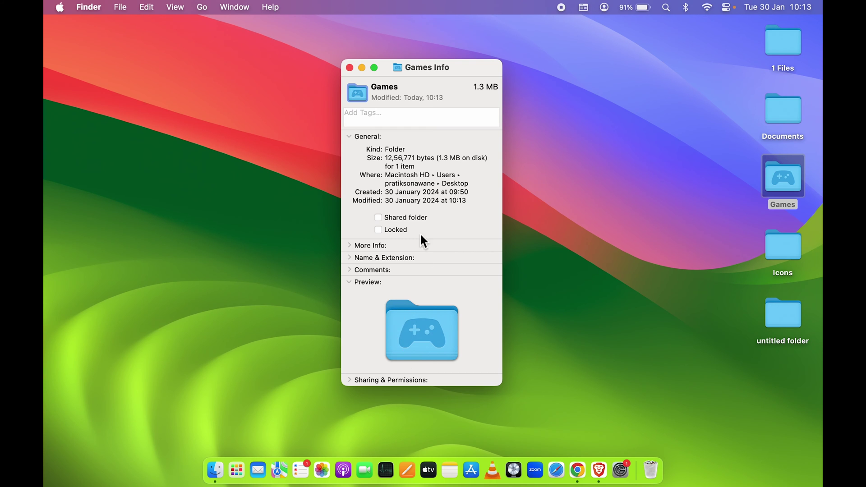
pyautogui.click(349, 67)
pyautogui.click(578, 227)
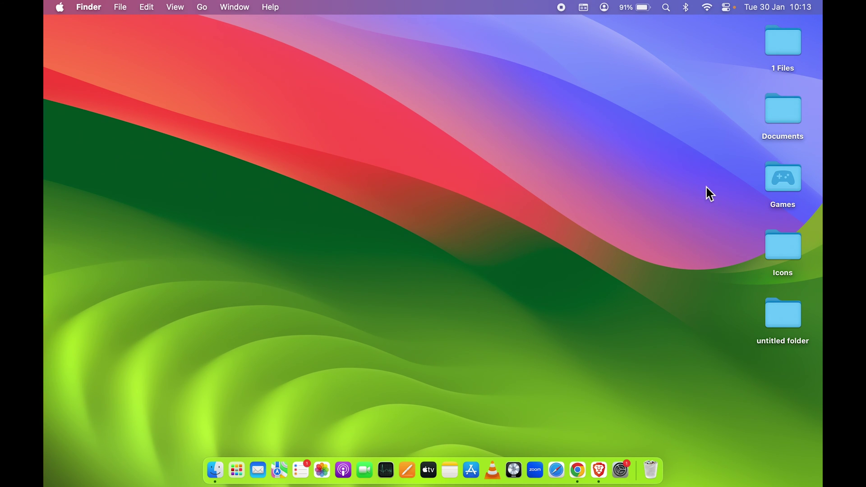
# Back in Chrome, replace the macOSicons search 'photos' with 'documents'
pyautogui.click(581, 478)
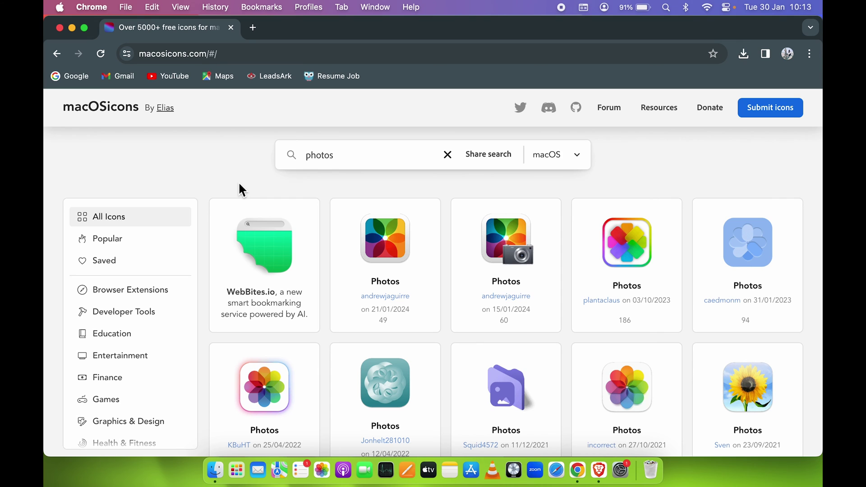
pyautogui.click(320, 159)
pyautogui.doubleClick(321, 158)
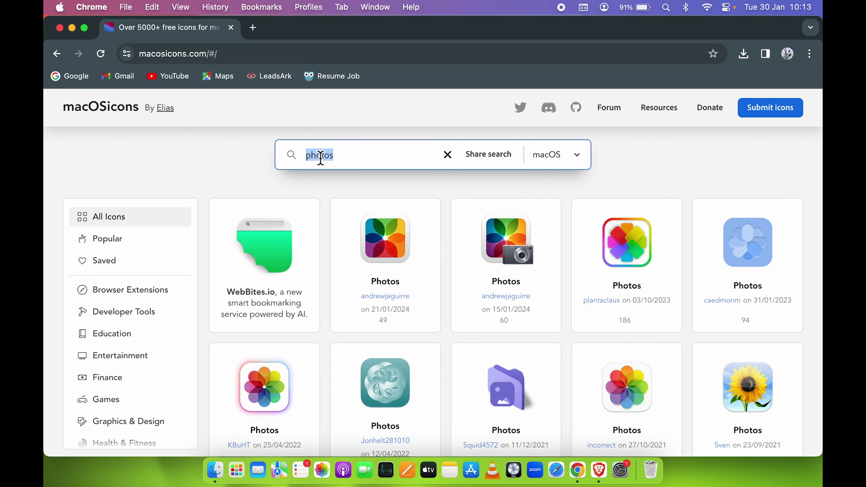
pyautogui.write('doc')
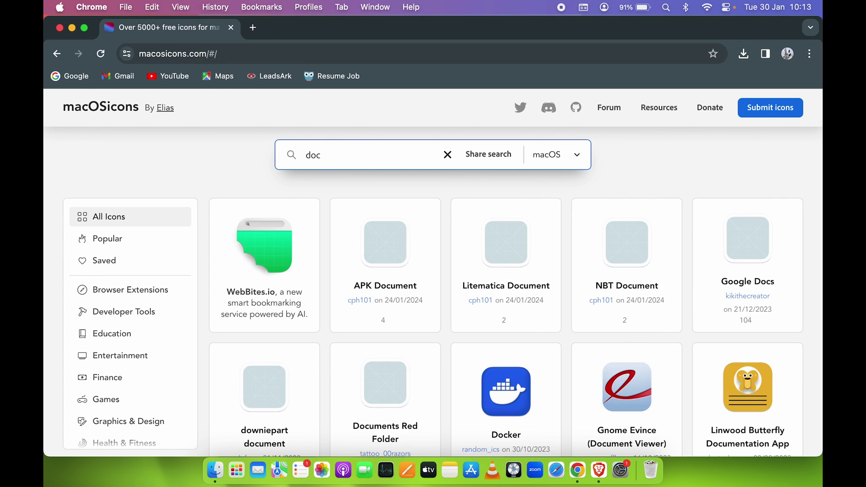
pyautogui.write('uments')
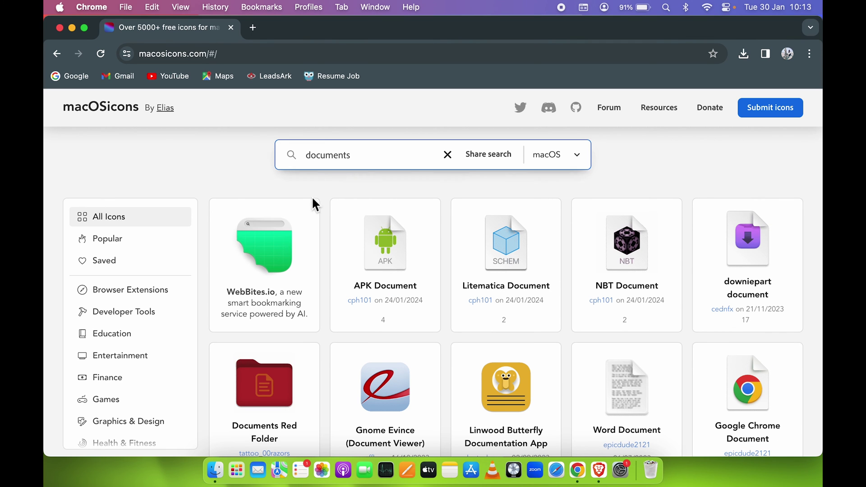
# Copy the Documents Red Folder image, minimise Chrome, and select the desktop Documents folder
pyautogui.scroll(-10, 717, 334)
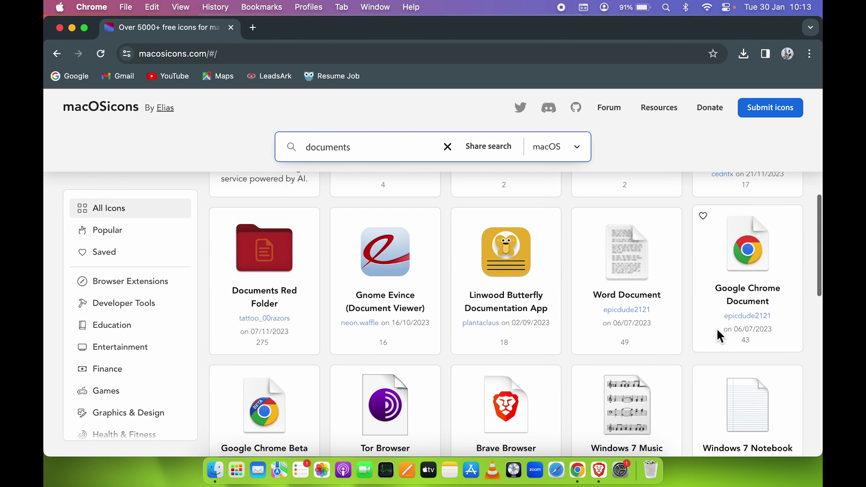
pyautogui.scroll(-4, 717, 327)
pyautogui.scroll(10, 716, 328)
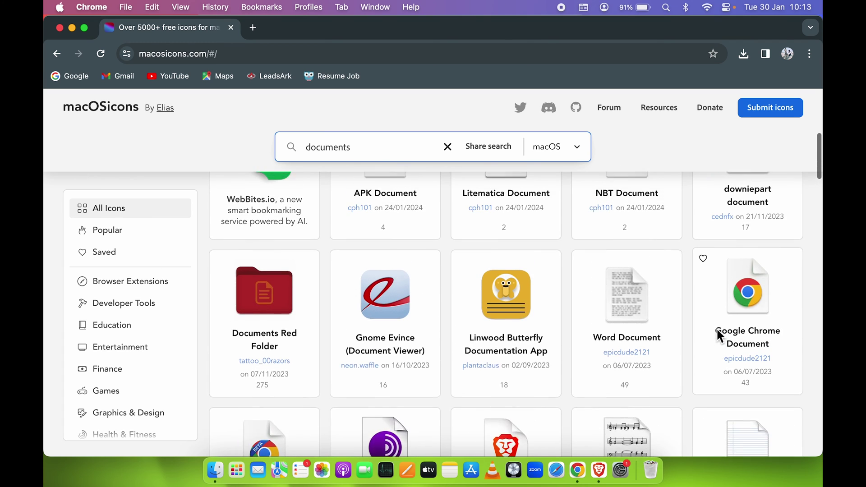
pyautogui.scroll(3, 719, 338)
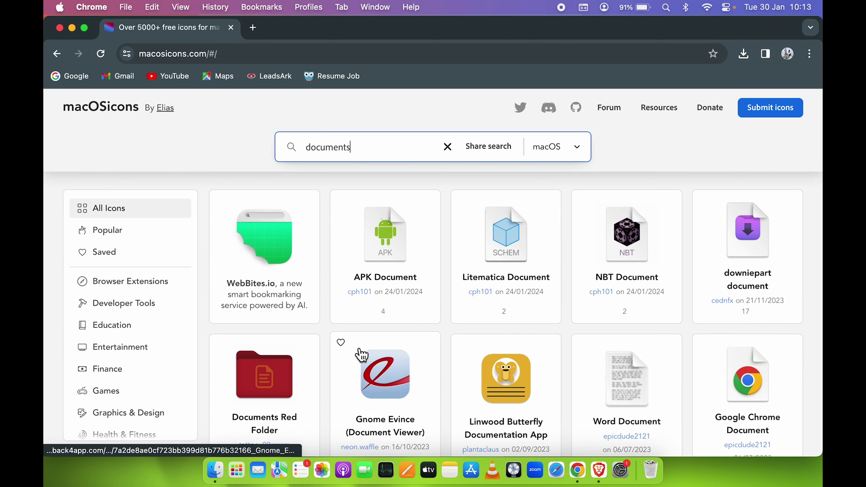
pyautogui.scroll(-4, 356, 350)
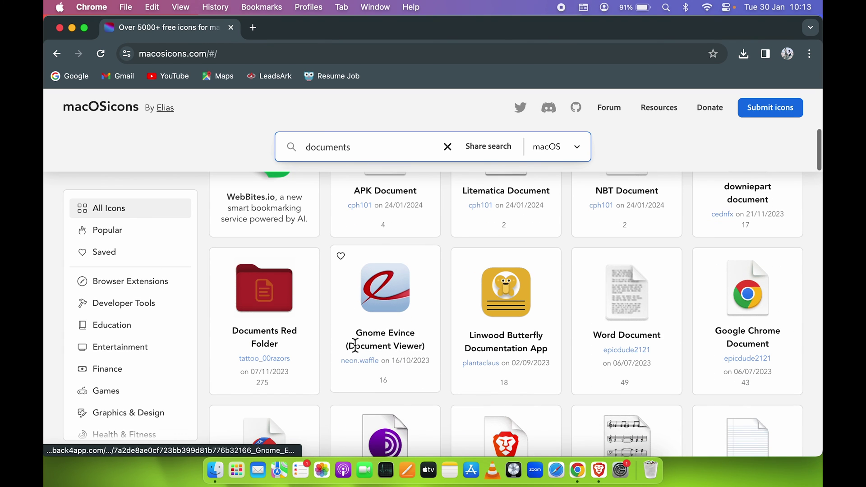
pyautogui.rightClick(261, 285)
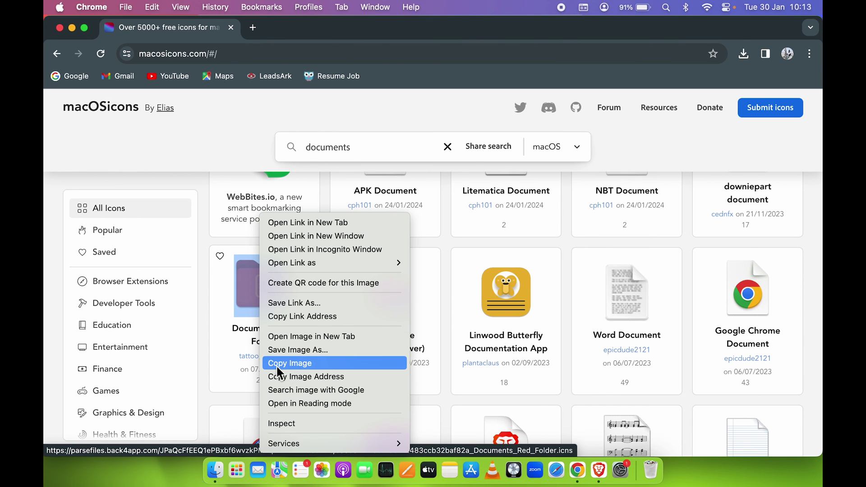
pyautogui.click(291, 364)
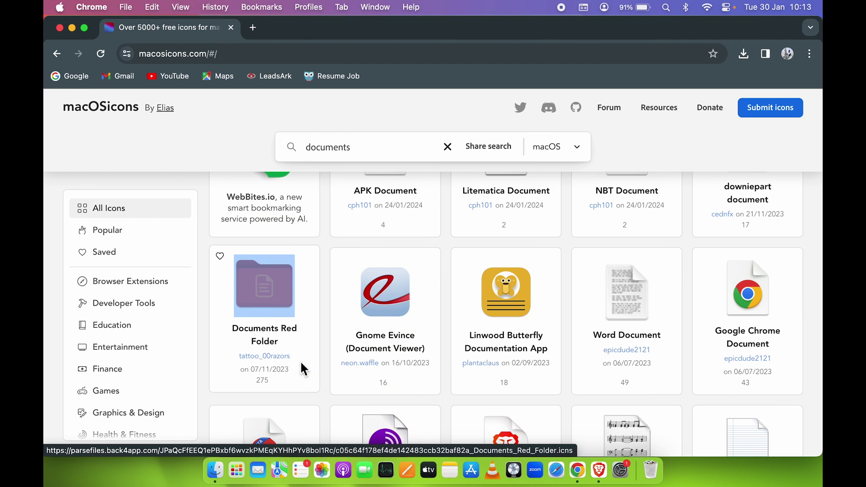
pyautogui.click(73, 27)
pyautogui.click(787, 104)
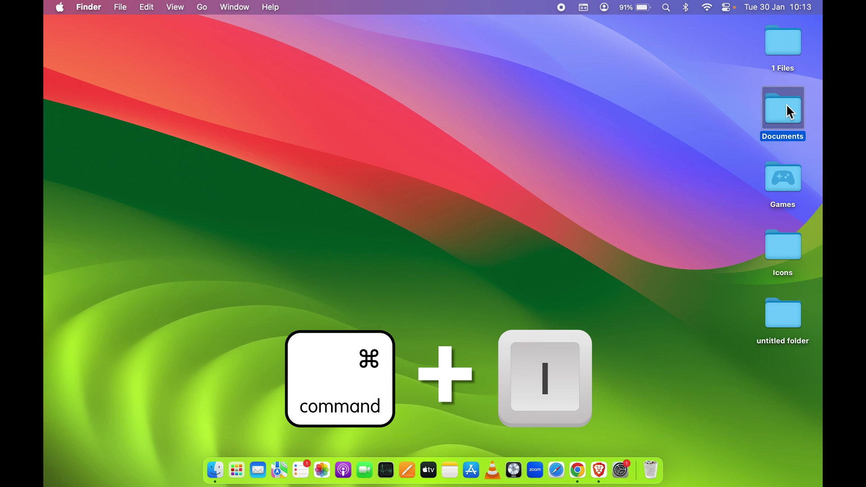
# Paste the red folder image as the Documents icon in its Info window, then close it
pyautogui.press('super+i')
pyautogui.moveTo(150, 32); pyautogui.dragTo(518, 70)
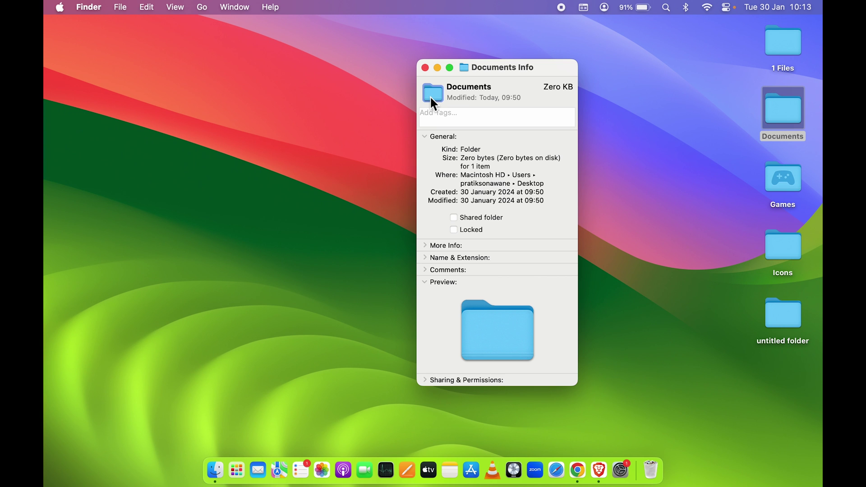
pyautogui.press('super+v')
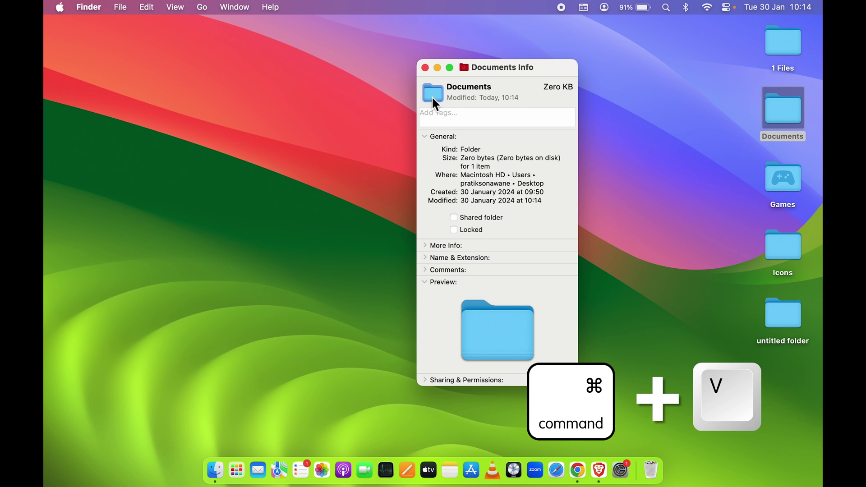
pyautogui.click(425, 68)
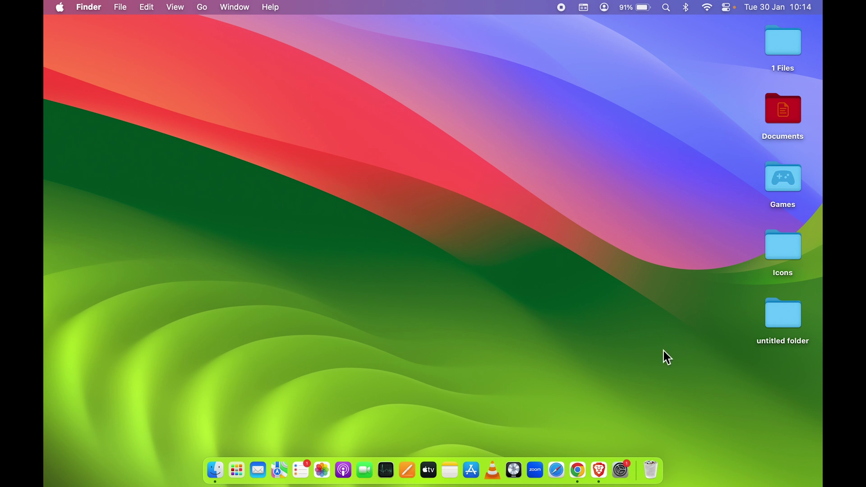
pyautogui.doubleClick(783, 242)
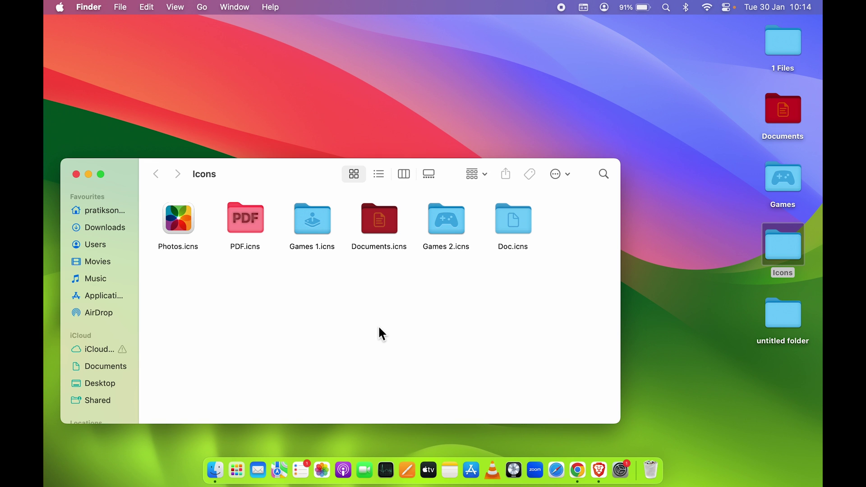
pyautogui.click(76, 174)
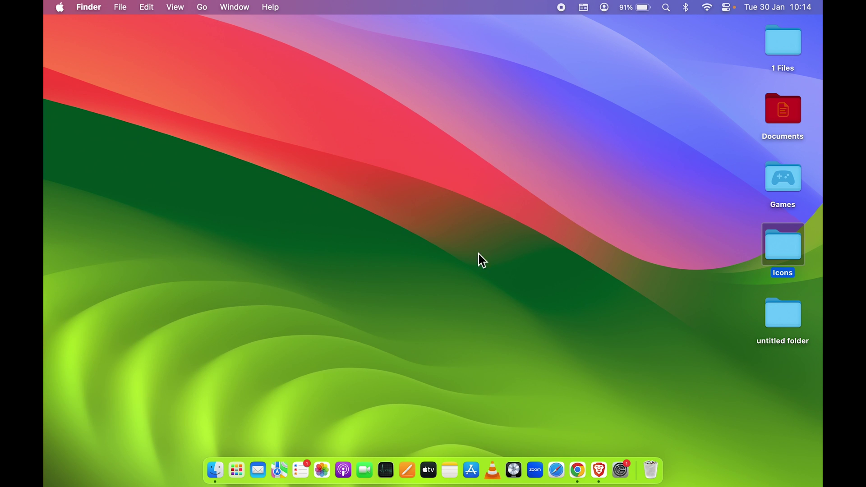
pyautogui.click(673, 336)
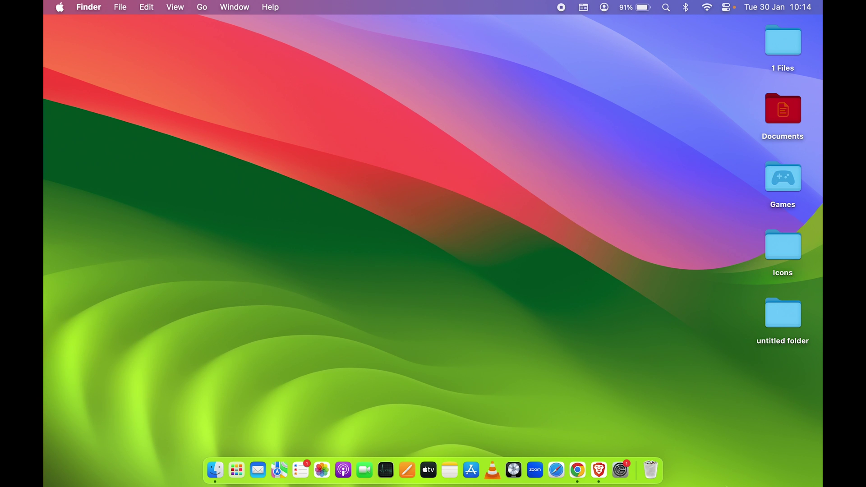